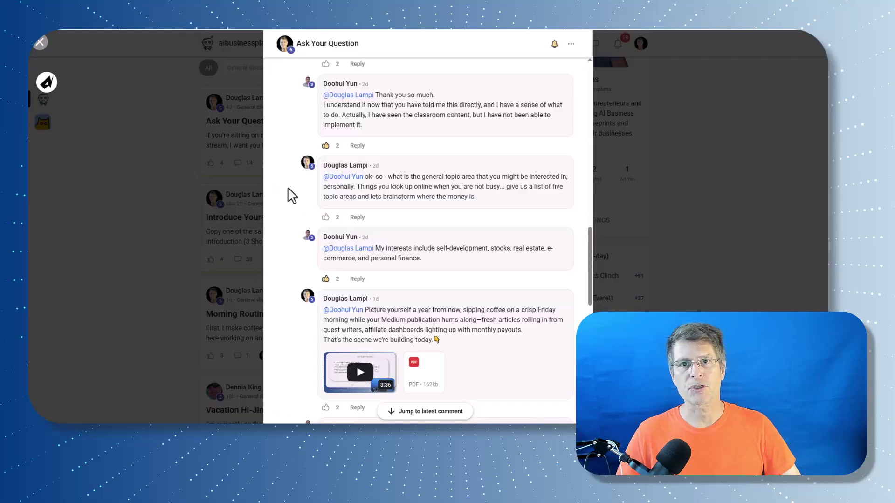
Read through the replies about topic interests and the attached brainstorming resources in the Ask Your Question thread
{"action": "scroll", "coordinate": [288, 189], "scroll_direction": "up", "scroll_amount": 1}
{"action": "scroll", "coordinate": [287, 189], "scroll_direction": "down", "scroll_amount": 1}
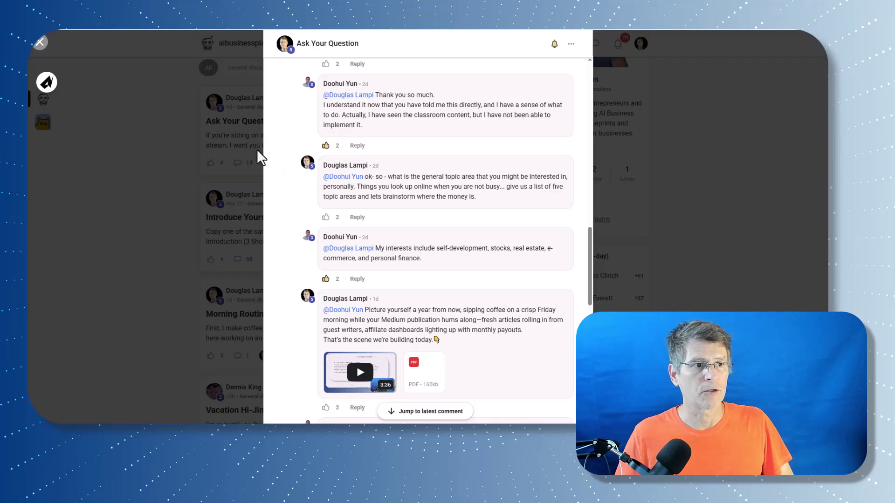
{"action": "scroll", "coordinate": [286, 185], "scroll_direction": "down", "scroll_amount": 2}
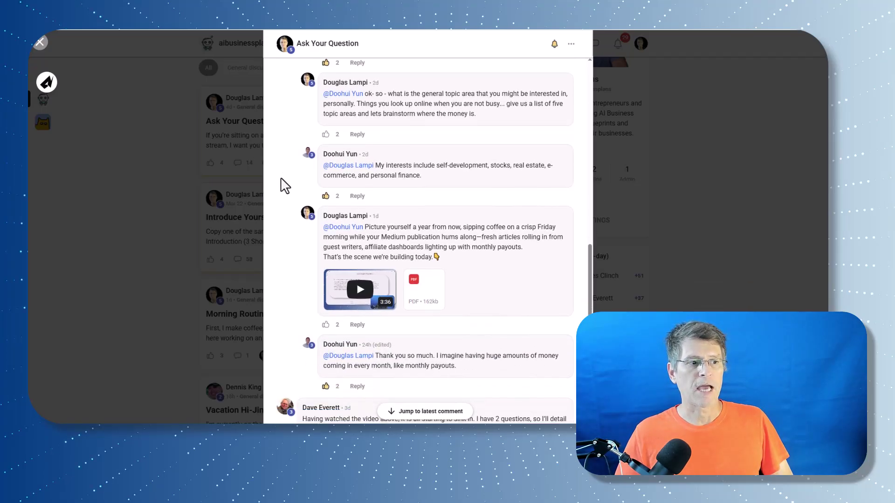
{"action": "scroll", "coordinate": [285, 187], "scroll_direction": "up", "scroll_amount": 1}
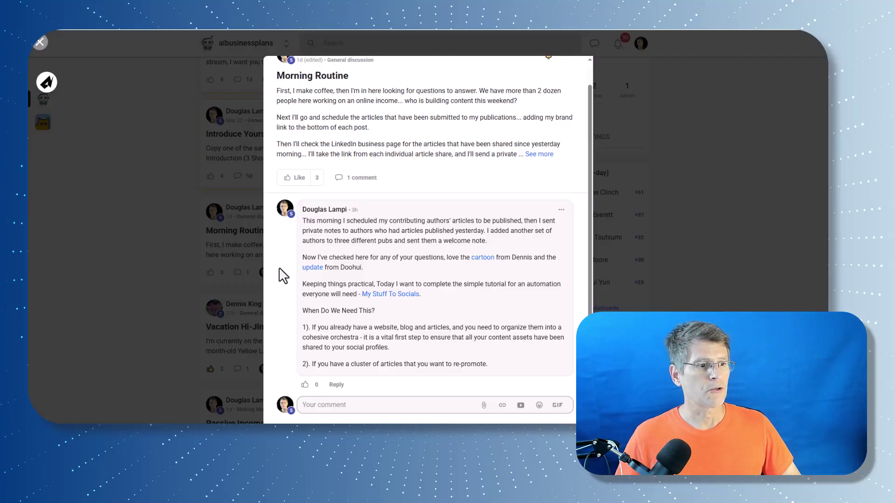
Read the comment under the Morning Routine post that explains when the My Stuff To Socials automation is needed
{"action": "left_click_drag", "start_coordinate": [353, 327], "coordinate": [520, 329]}
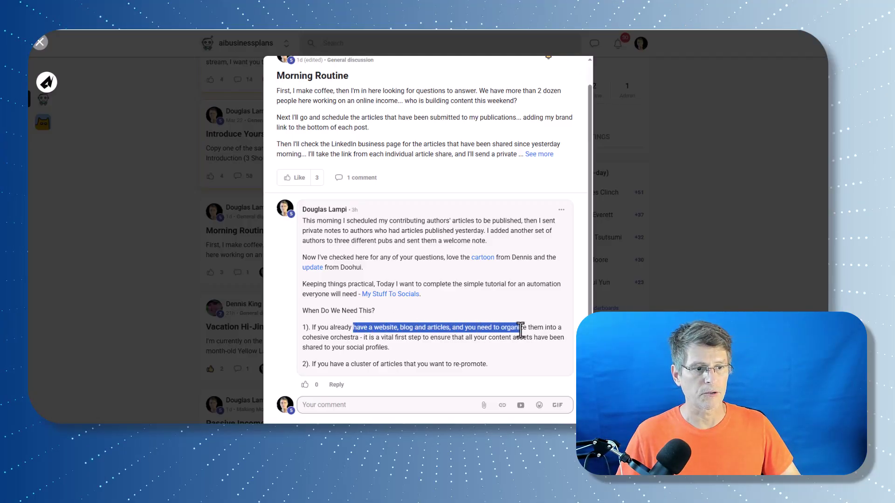
{"action": "left_click", "coordinate": [520, 329]}
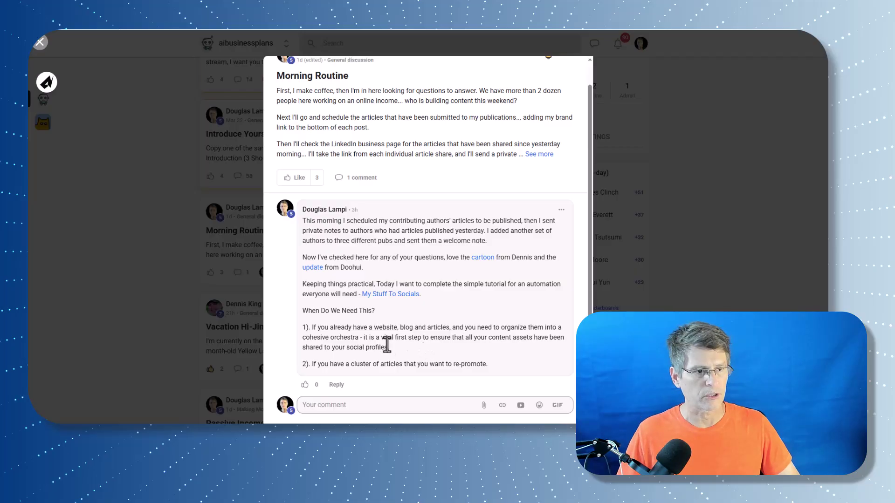
{"action": "left_click_drag", "start_coordinate": [420, 339], "coordinate": [480, 339]}
{"action": "left_click", "coordinate": [488, 340]}
{"action": "left_click", "coordinate": [476, 340]}
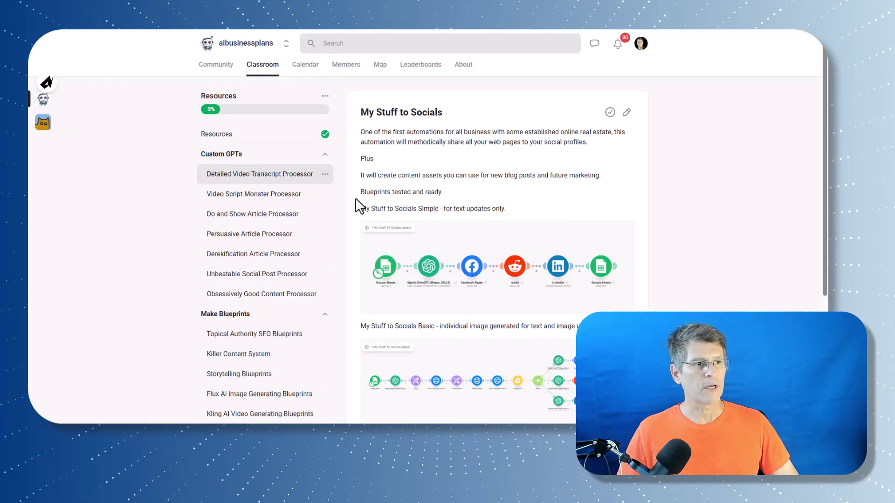
Look over the My Stuff to Socials lesson, including its Simple and Basic blueprint diagrams and the lesson list
{"action": "scroll", "coordinate": [359, 203], "scroll_direction": "down", "scroll_amount": 3}
{"action": "scroll", "coordinate": [358, 204], "scroll_direction": "up", "scroll_amount": 3}
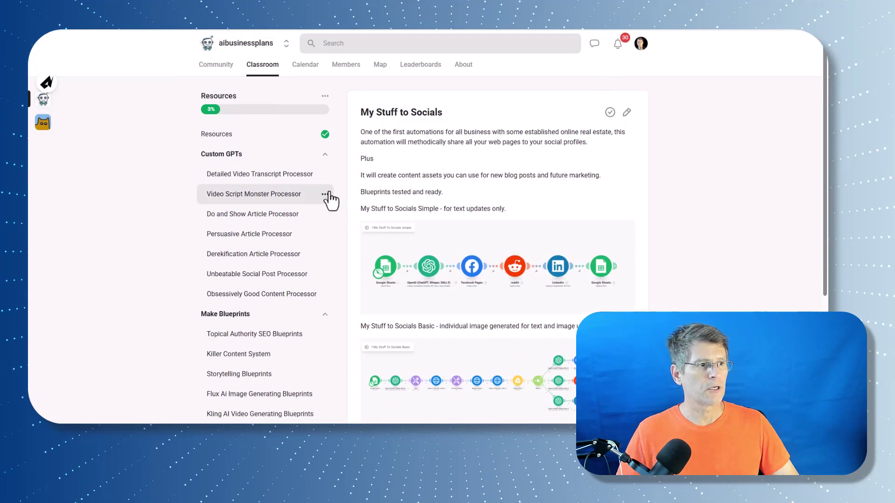
{"action": "scroll", "coordinate": [135, 206], "scroll_direction": "down", "scroll_amount": 1}
{"action": "scroll", "coordinate": [134, 202], "scroll_direction": "down", "scroll_amount": 3}
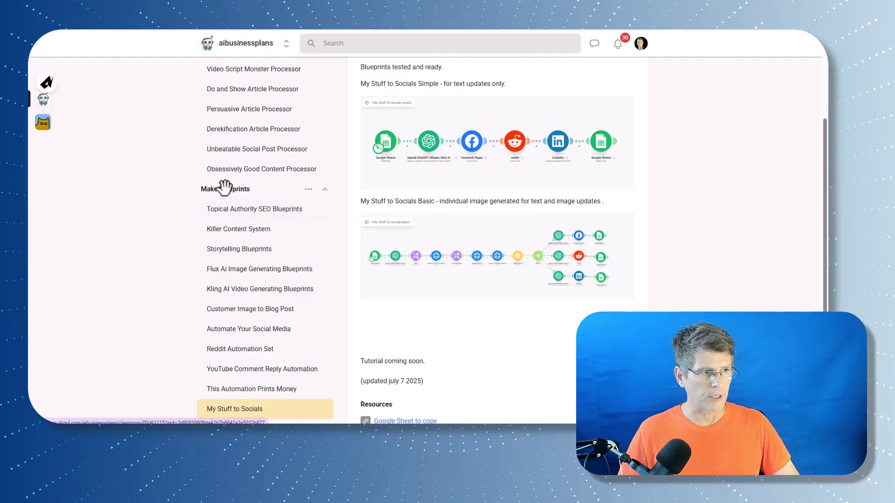
{"action": "scroll", "coordinate": [175, 224], "scroll_direction": "up", "scroll_amount": 3}
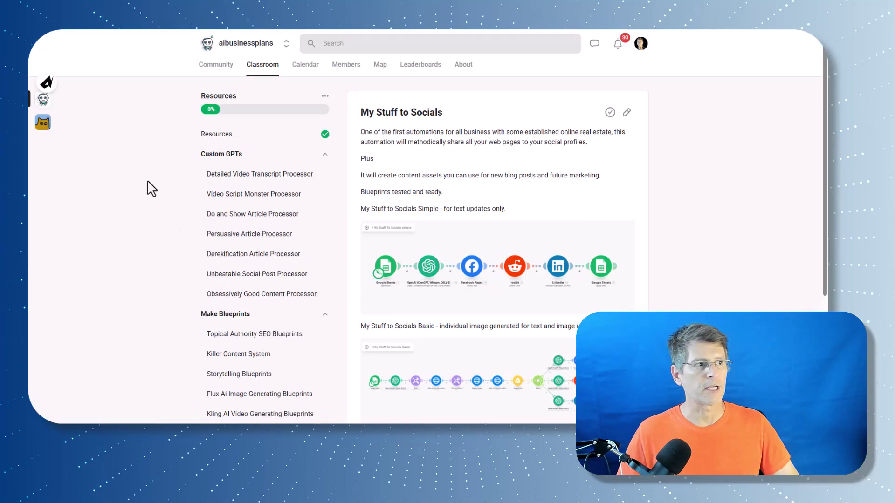
Open the Resources course from the classroom overview and go to the My Stuff to Socials lesson under Make Blueprints
{"action": "left_click", "coordinate": [265, 68]}
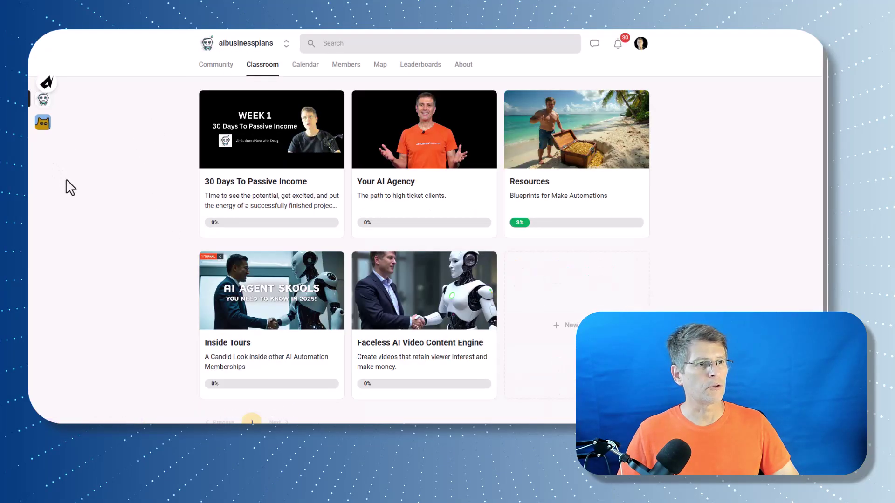
{"action": "left_click", "coordinate": [529, 164]}
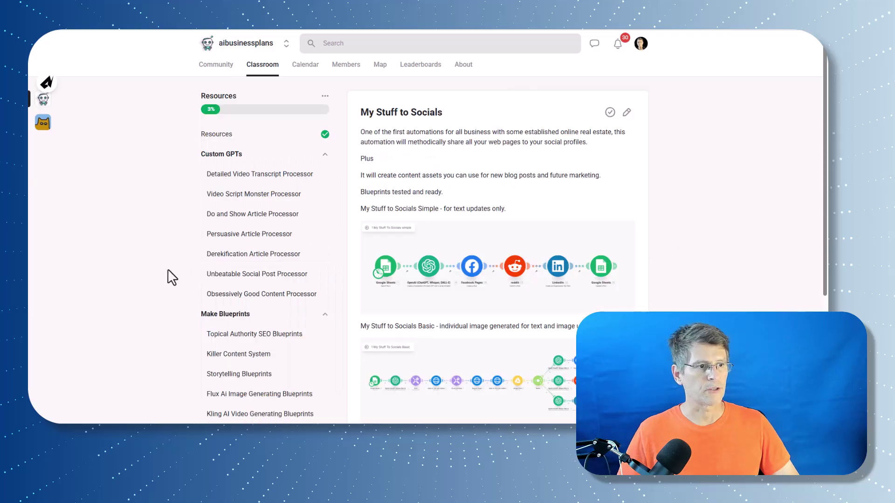
{"action": "scroll", "coordinate": [176, 282], "scroll_direction": "down", "scroll_amount": 5}
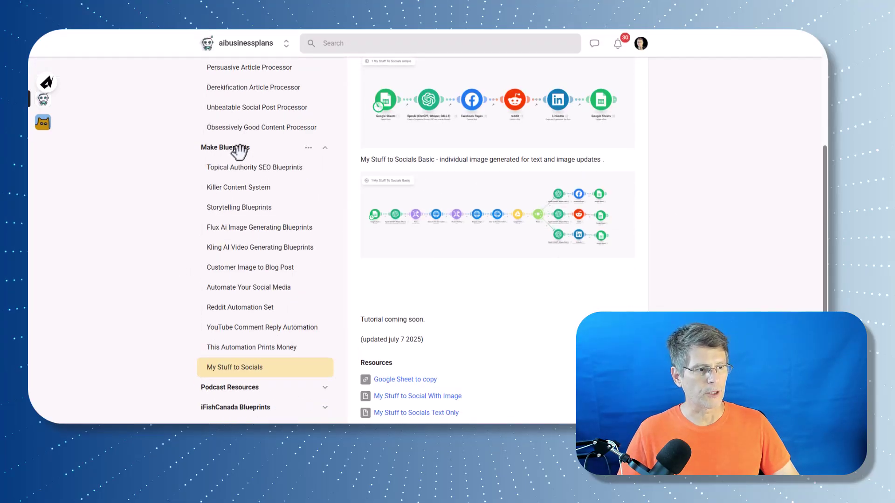
{"action": "left_click", "coordinate": [249, 368]}
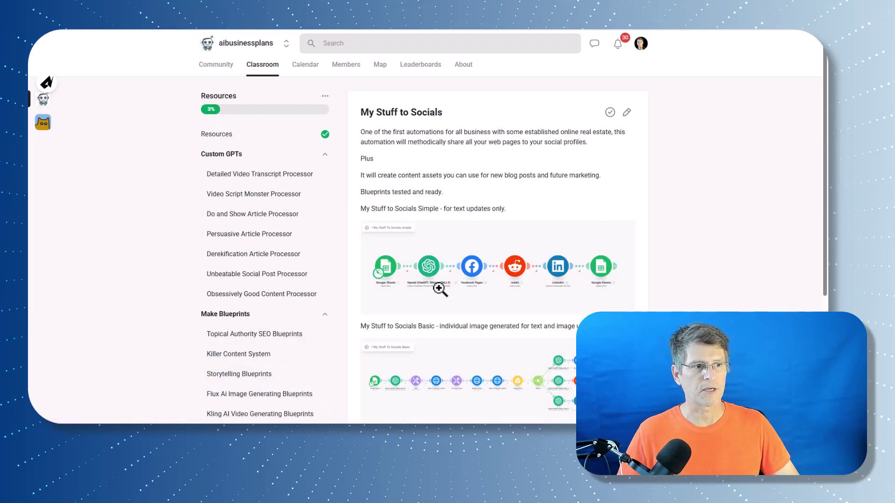
{"action": "scroll", "coordinate": [474, 238], "scroll_direction": "down", "scroll_amount": 4}
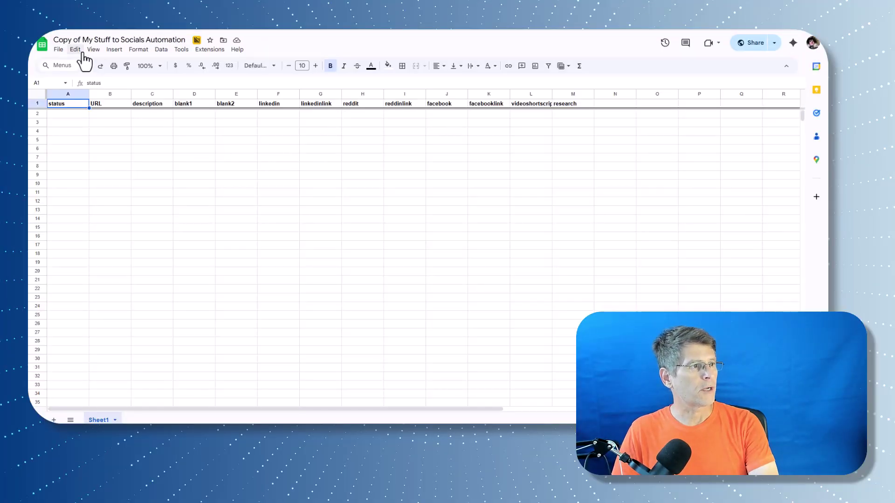
Examine the URL and description columns and the draft status entries in the My Stuff to Socials Automation spreadsheet
{"action": "left_click", "coordinate": [57, 51]}
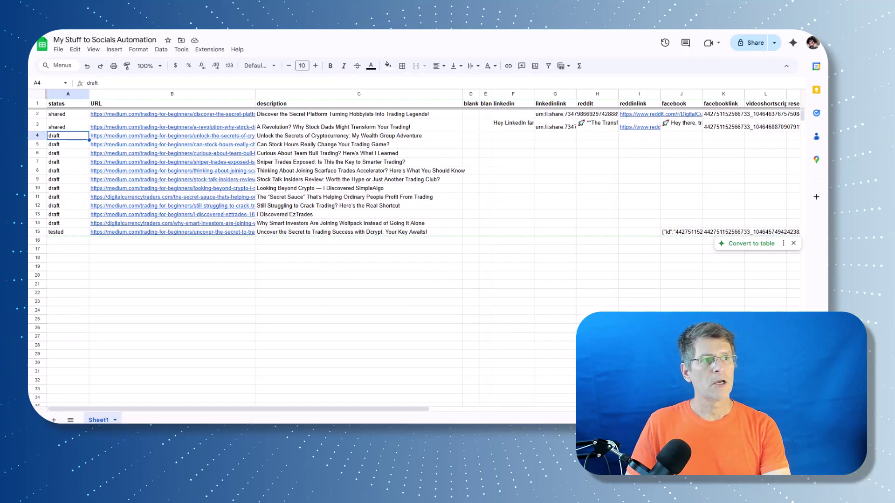
{"action": "left_click_drag", "start_coordinate": [172, 94], "coordinate": [318, 96]}
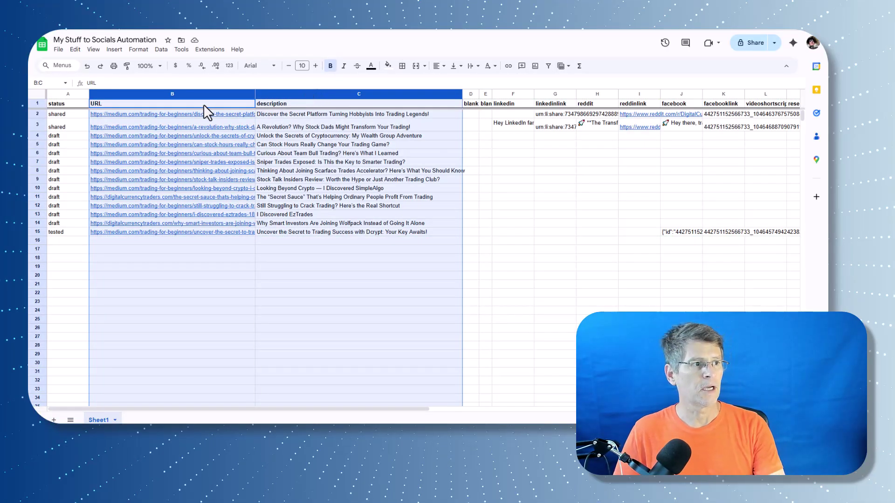
{"action": "mouse_move", "coordinate": [188, 116]}
{"action": "left_click", "coordinate": [327, 118]}
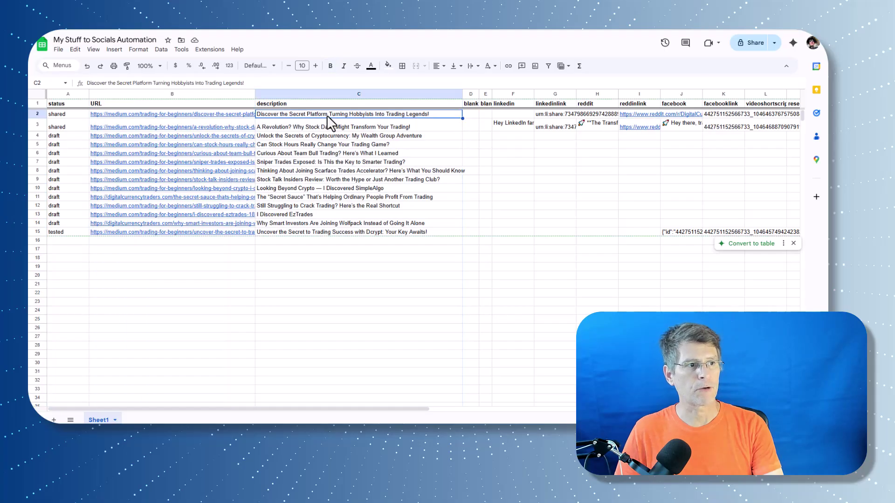
{"action": "left_click", "coordinate": [64, 136]}
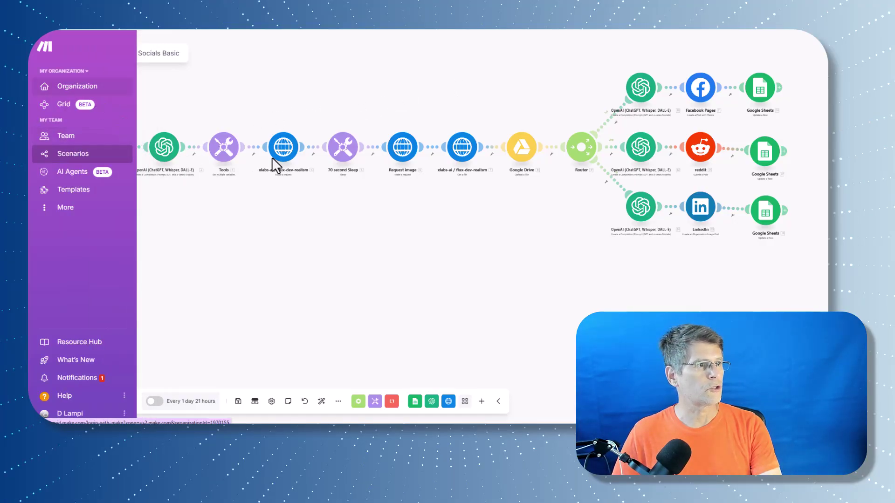
Create a new scenario in Make and import the 1 My Stuff To Socials Basic blueprint file into it
{"action": "left_click", "coordinate": [60, 156]}
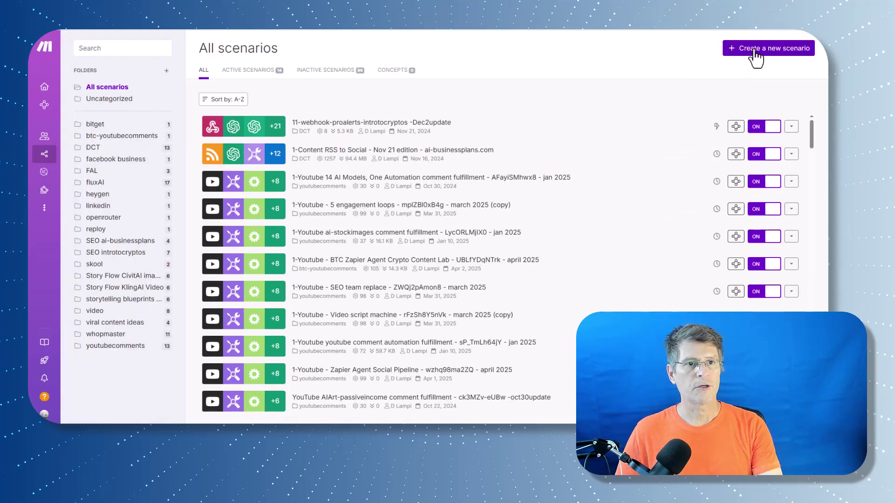
{"action": "left_click", "coordinate": [754, 51]}
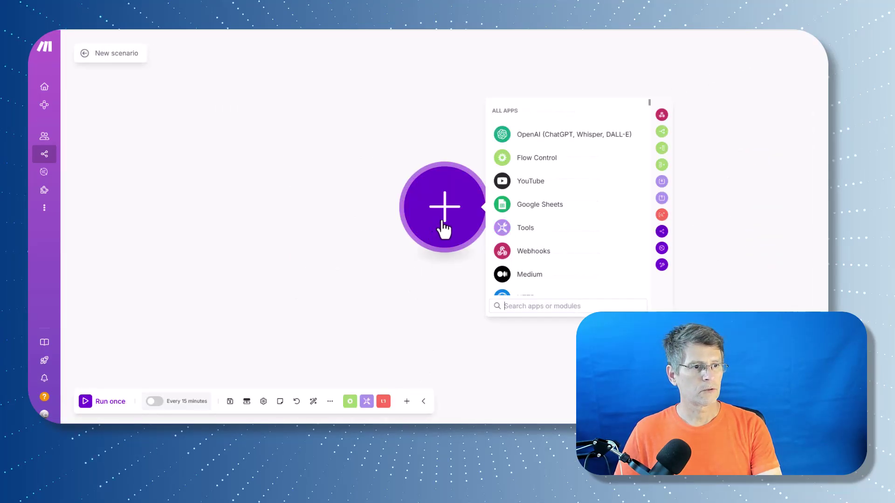
{"action": "left_click", "coordinate": [329, 403]}
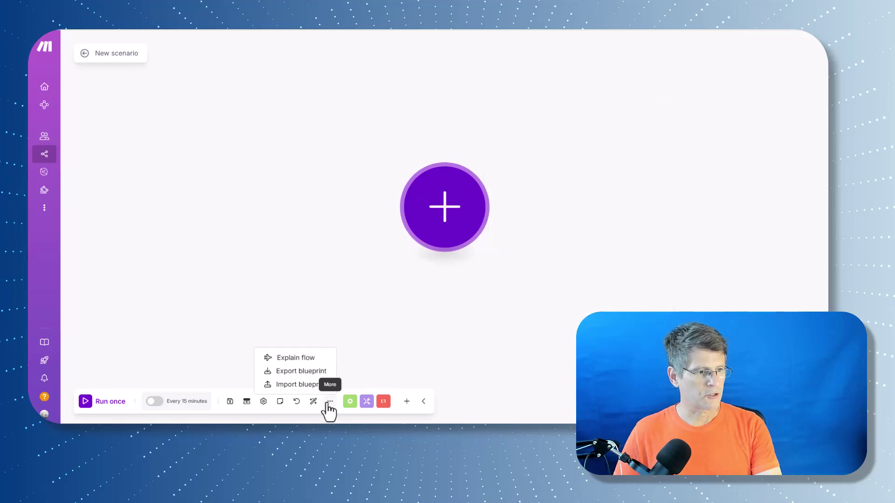
{"action": "left_click", "coordinate": [307, 385]}
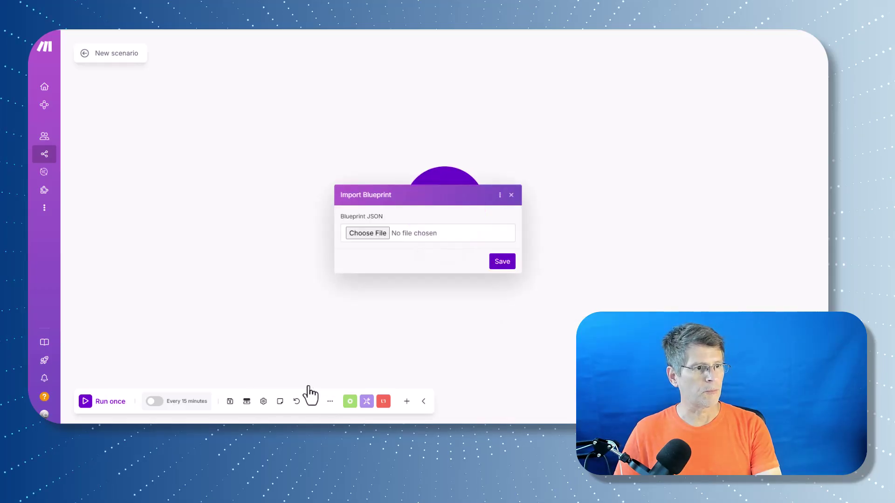
{"action": "left_click", "coordinate": [368, 233]}
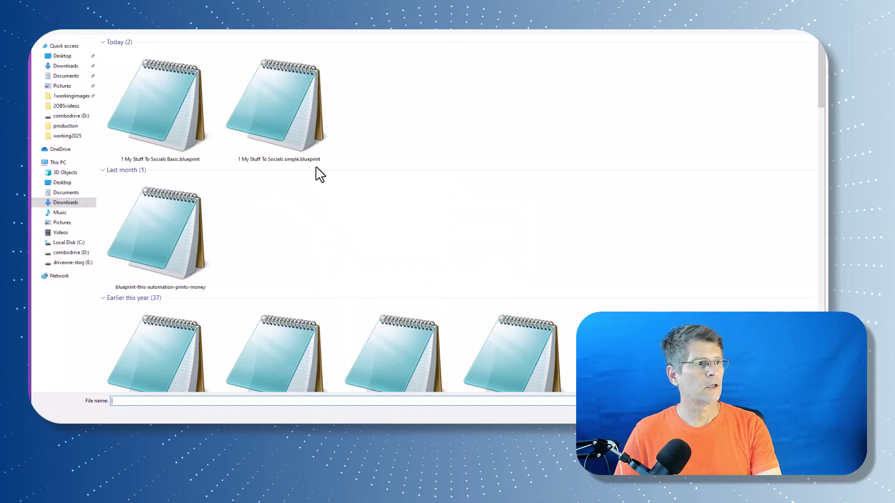
{"action": "left_click", "coordinate": [166, 113]}
{"action": "key", "text": "Return"}
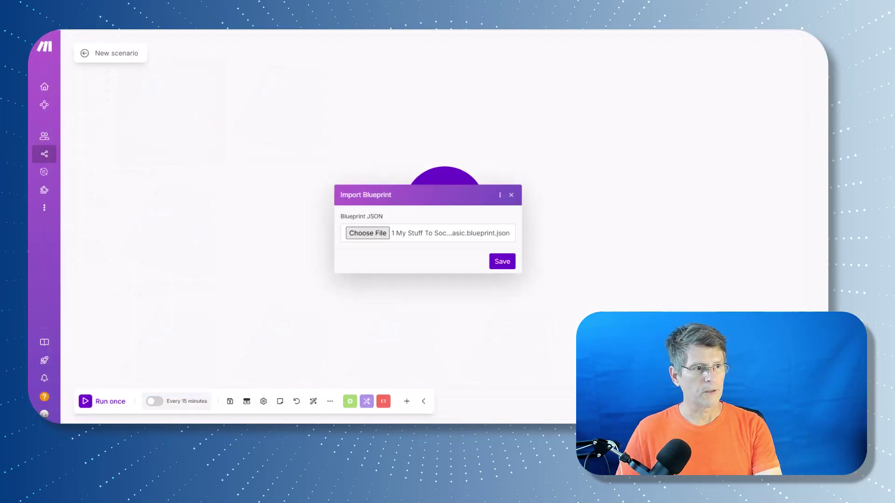
{"action": "left_click", "coordinate": [503, 262]}
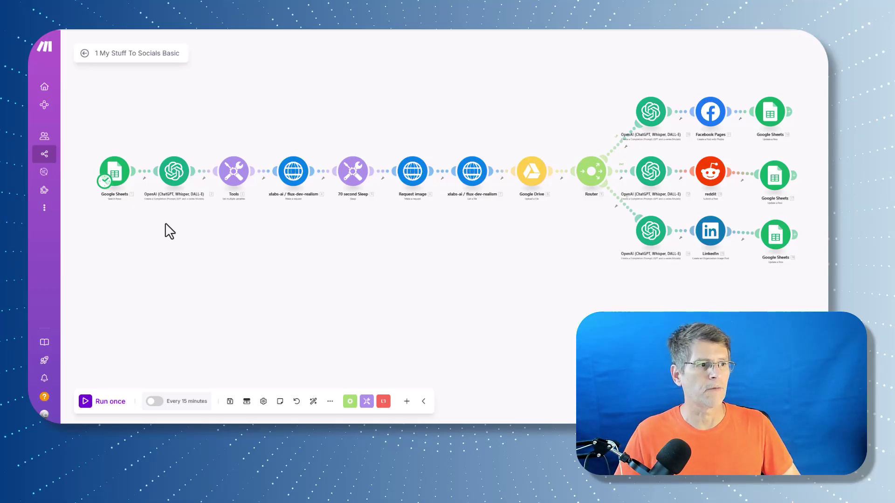
{"action": "left_click_drag", "start_coordinate": [293, 222], "coordinate": [277, 215]}
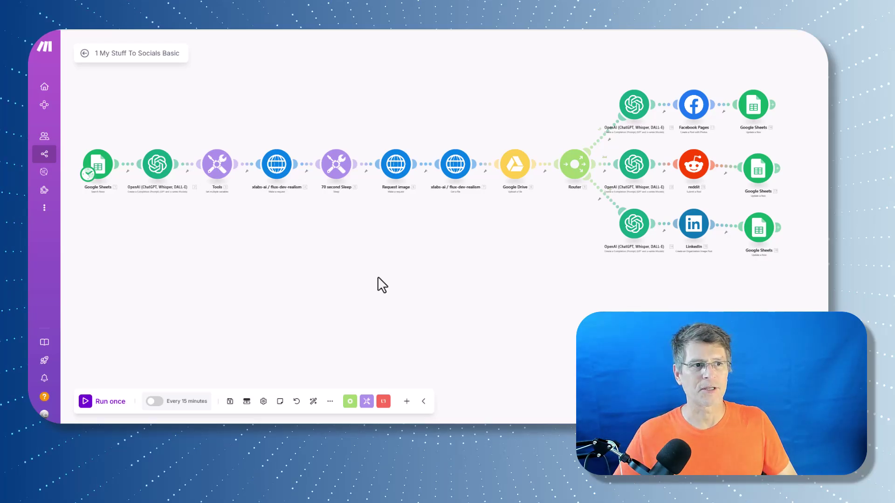
{"action": "left_click_drag", "start_coordinate": [384, 94], "coordinate": [389, 86]}
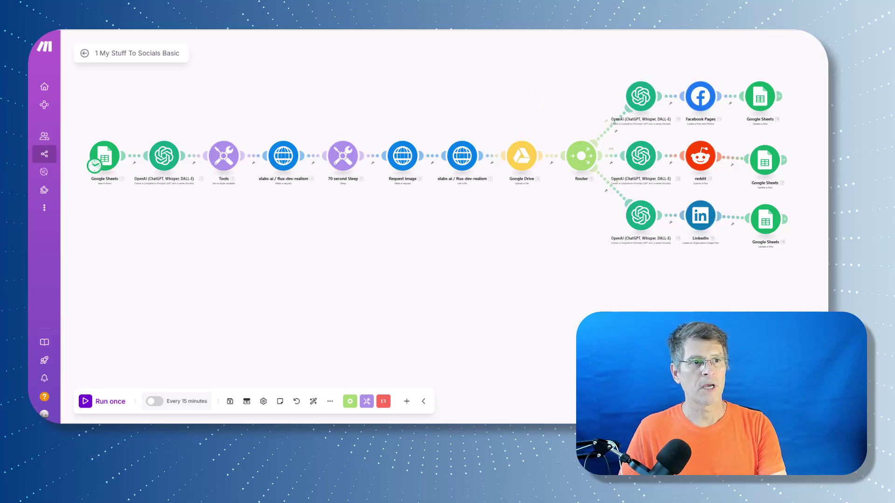
Switch to LinkedIn and read through the shared post promoting the Stock Dads article, including its link and image
{"action": "left_click", "coordinate": [520, 19]}
{"action": "scroll", "coordinate": [373, 169], "scroll_direction": "down", "scroll_amount": 2}
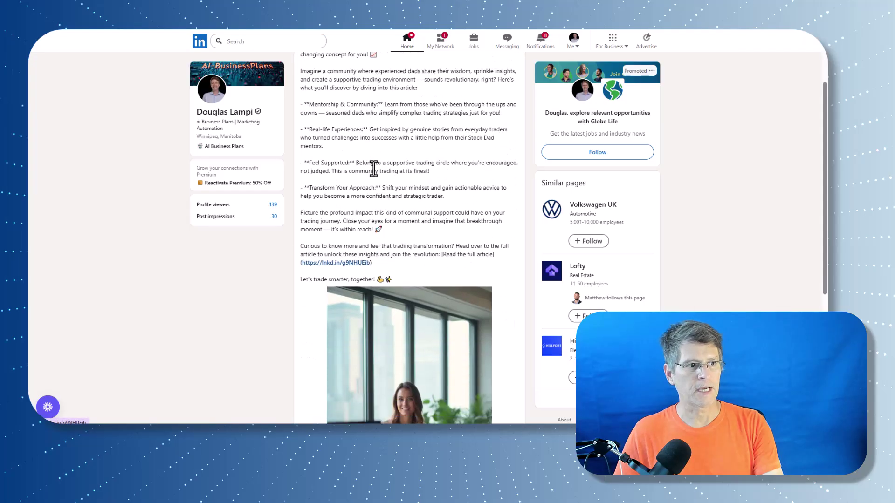
{"action": "scroll", "coordinate": [368, 168], "scroll_direction": "down", "scroll_amount": 1}
{"action": "scroll", "coordinate": [349, 163], "scroll_direction": "up", "scroll_amount": 3}
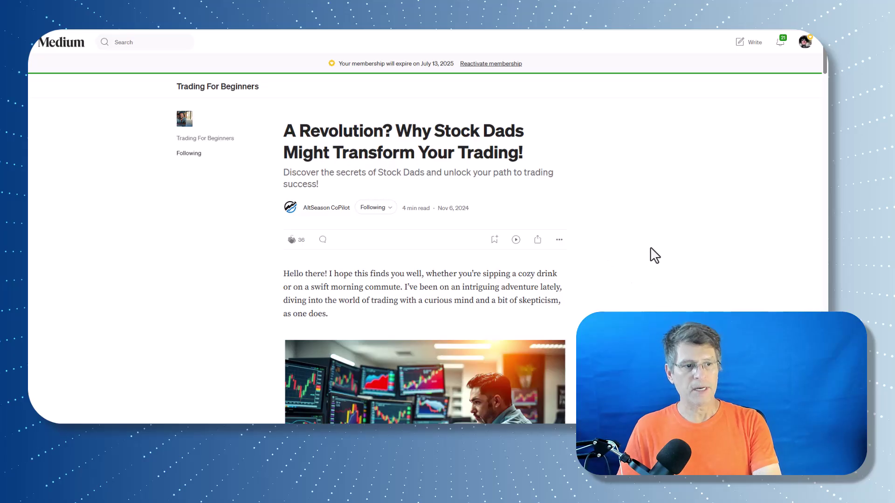
Look through the Medium article "A Revolution? Why Stock Dads Might Transform Your Trading!" down to its closing Stock Dads link
{"action": "scroll", "coordinate": [651, 256], "scroll_direction": "down", "scroll_amount": 5}
{"action": "scroll", "coordinate": [636, 262], "scroll_direction": "down", "scroll_amount": 15}
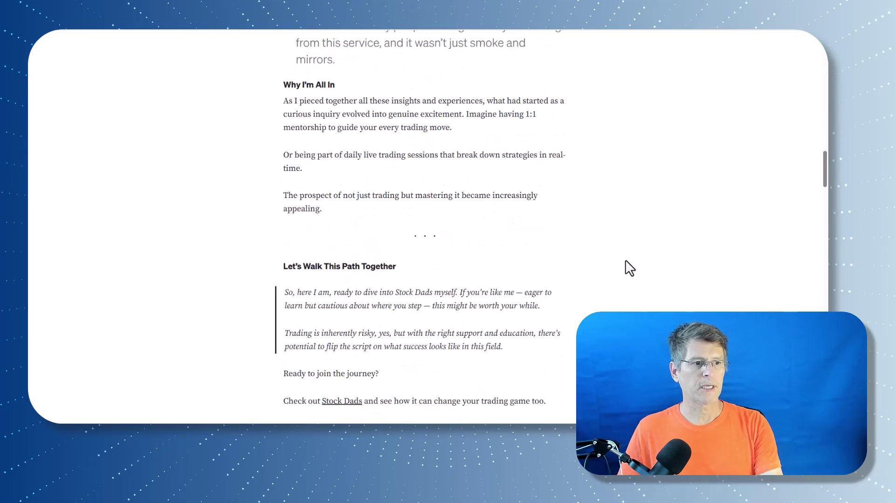
{"action": "scroll", "coordinate": [630, 268], "scroll_direction": "down", "scroll_amount": 10}
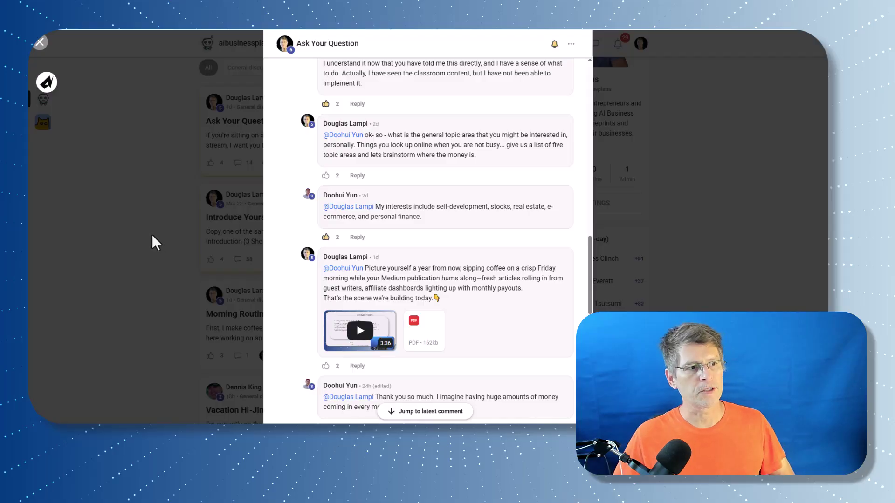
{"action": "scroll", "coordinate": [299, 249], "scroll_direction": "up", "scroll_amount": 1}
{"action": "scroll", "coordinate": [303, 253], "scroll_direction": "down", "scroll_amount": 1}
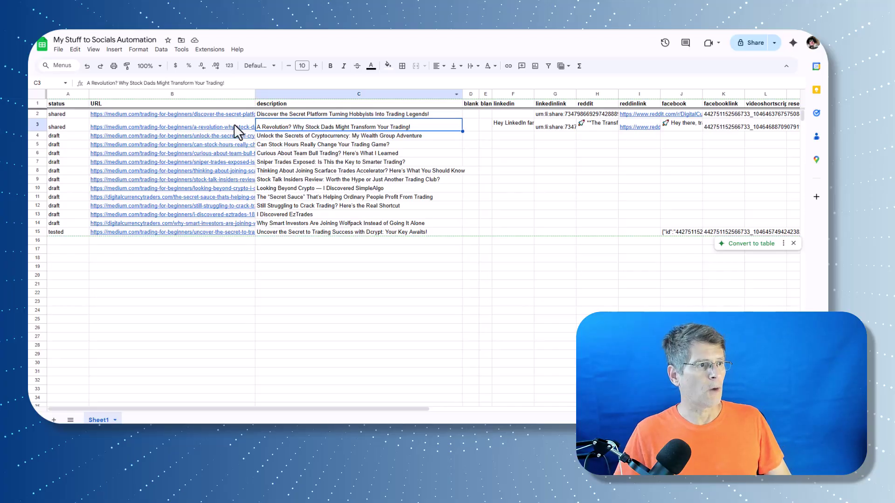
{"action": "left_click", "coordinate": [396, 260]}
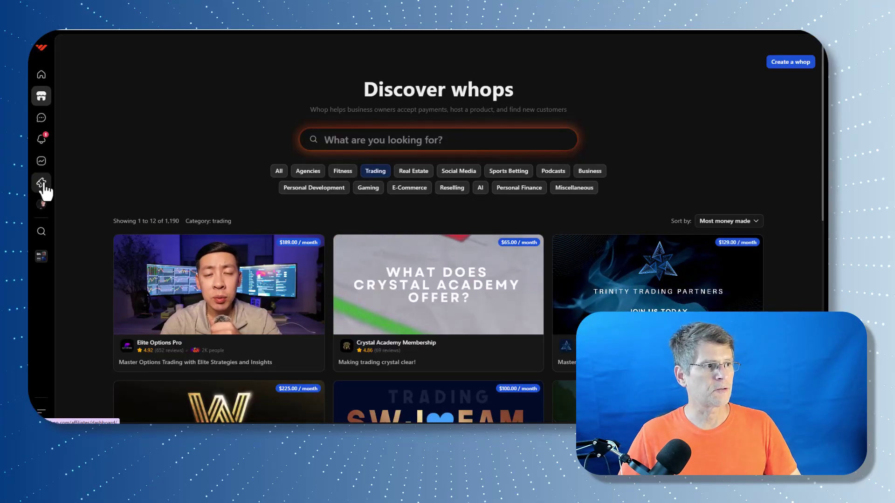
Open the affiliate dashboard on Whop from the trading category listing
{"action": "left_click", "coordinate": [43, 182]}
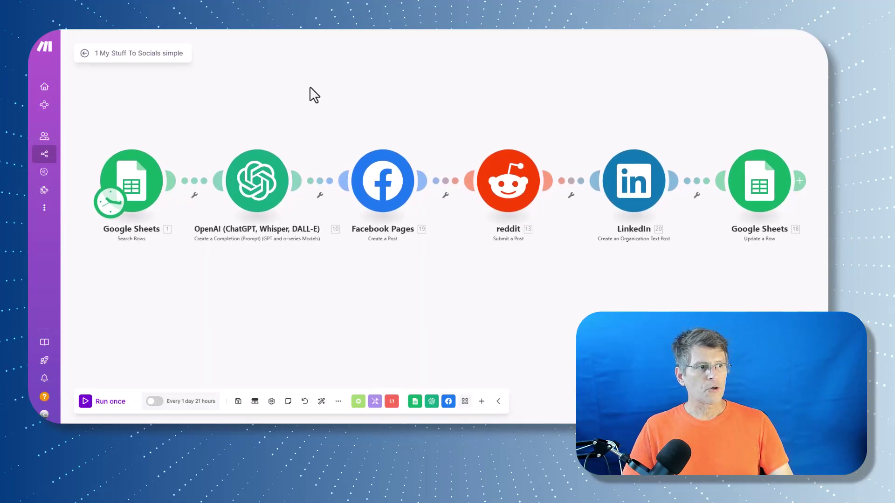
{"action": "scroll", "coordinate": [298, 165], "scroll_direction": "down", "scroll_amount": 3}
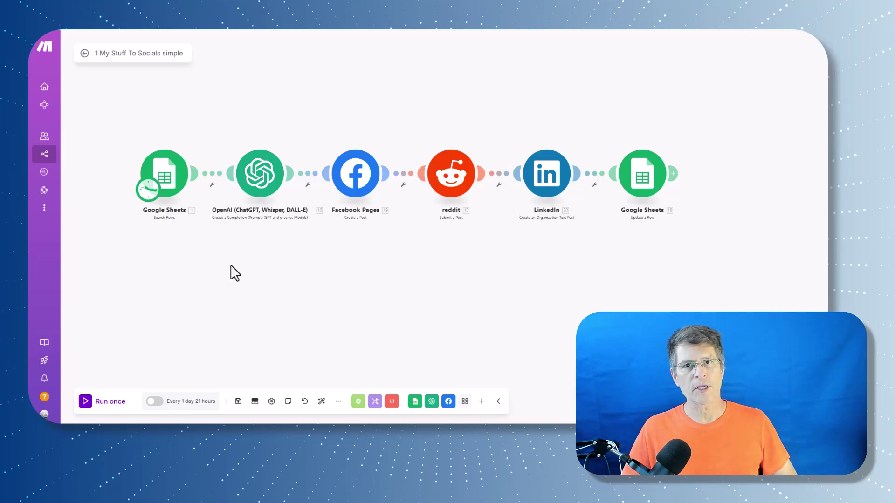
Switch to the aibusinessplans community on Skool and look over the My Stuff to Socials lesson with its Simple and Basic blueprint previews
{"action": "left_click_drag", "start_coordinate": [250, 185], "coordinate": [251, 180]}
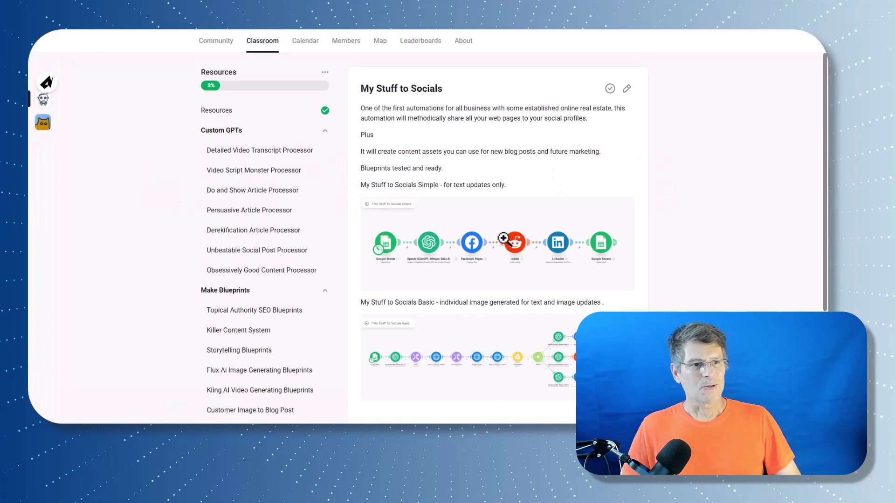
{"action": "scroll", "coordinate": [516, 236], "scroll_direction": "down", "scroll_amount": 2}
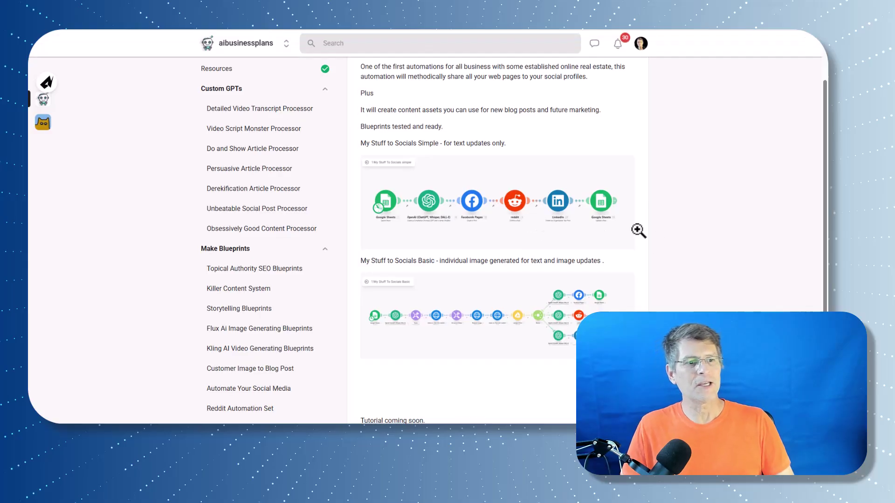
{"action": "scroll", "coordinate": [665, 240], "scroll_direction": "down", "scroll_amount": 1}
{"action": "scroll", "coordinate": [663, 240], "scroll_direction": "up", "scroll_amount": 5}
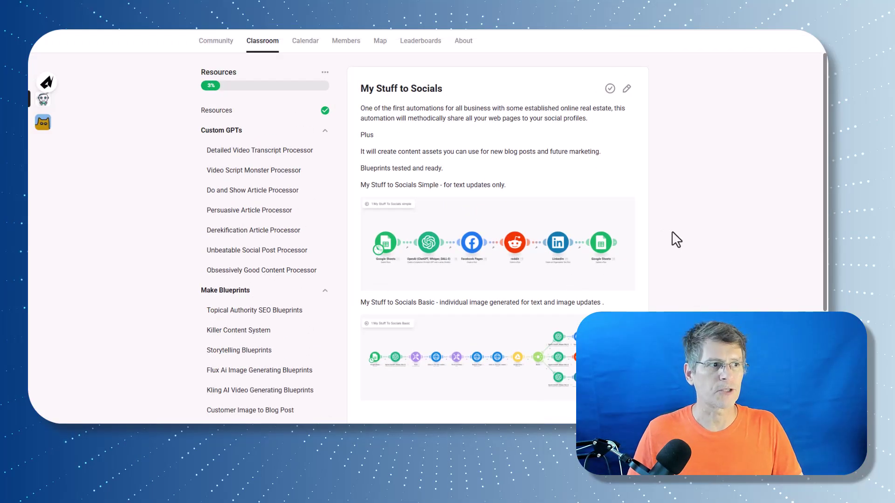
Go to the community feed, show the General discussion category and open the field for writing a new post
{"action": "left_click", "coordinate": [209, 42]}
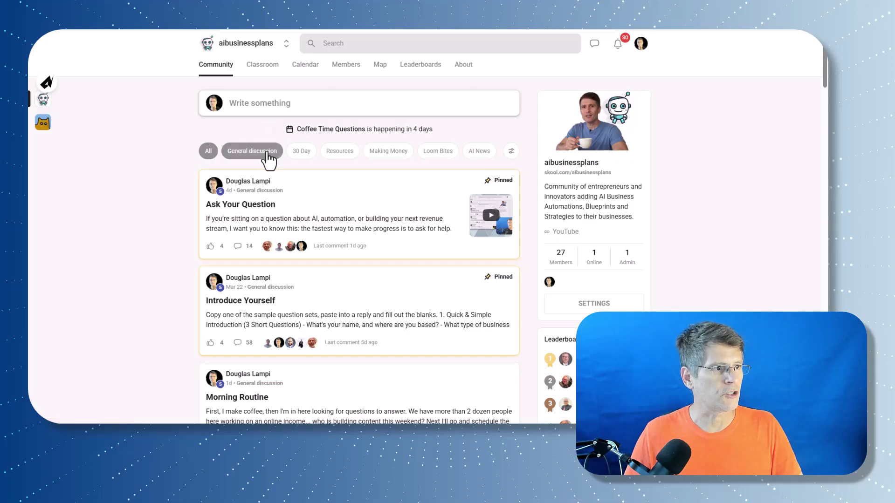
{"action": "left_click", "coordinate": [255, 154]}
{"action": "left_click", "coordinate": [235, 110]}
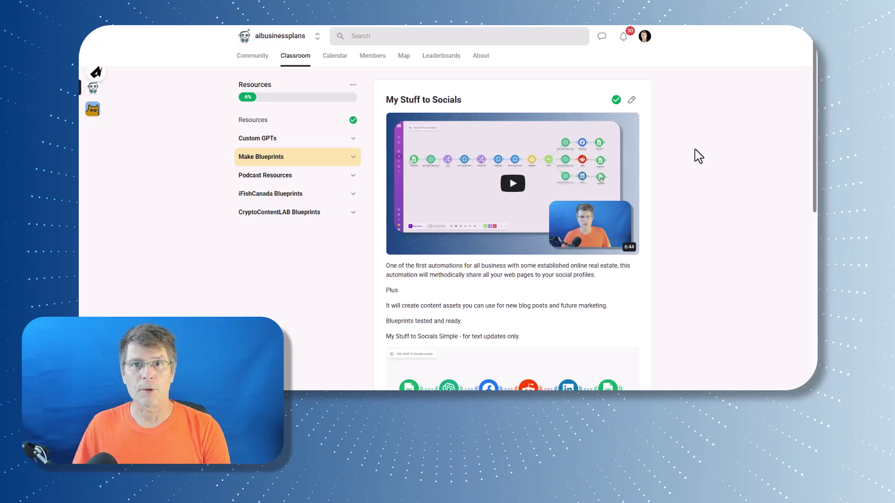
Look through the updated My Stuff to Socials classroom lesson, including its tutorial video, required tool links and downloadable resources
{"action": "scroll", "coordinate": [698, 156], "scroll_direction": "down", "scroll_amount": 3}
{"action": "scroll", "coordinate": [698, 156], "scroll_direction": "down", "scroll_amount": 3}
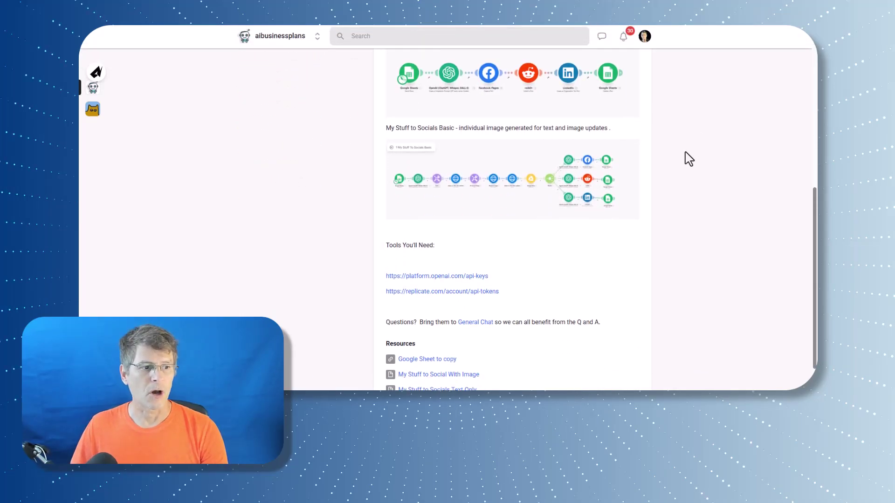
{"action": "scroll", "coordinate": [688, 163], "scroll_direction": "up", "scroll_amount": 6}
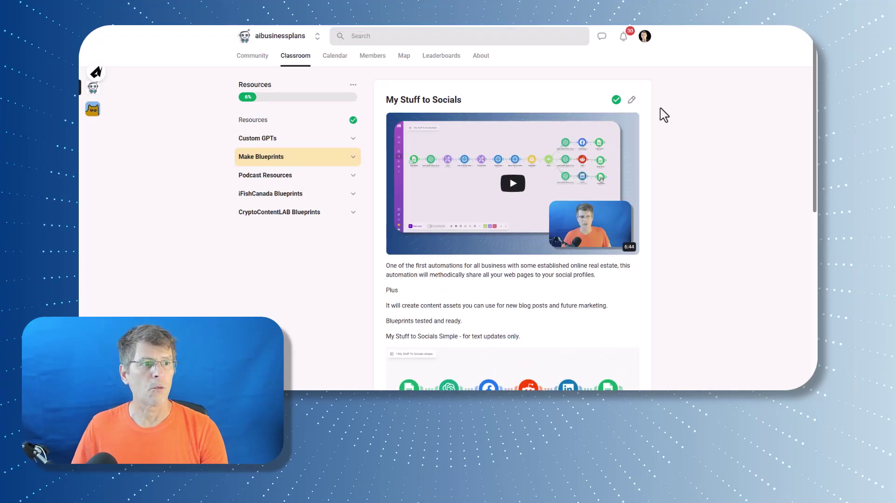
Open the aibusinessplans community's About page and read through its description down to the free trial offer
{"action": "left_click", "coordinate": [484, 60]}
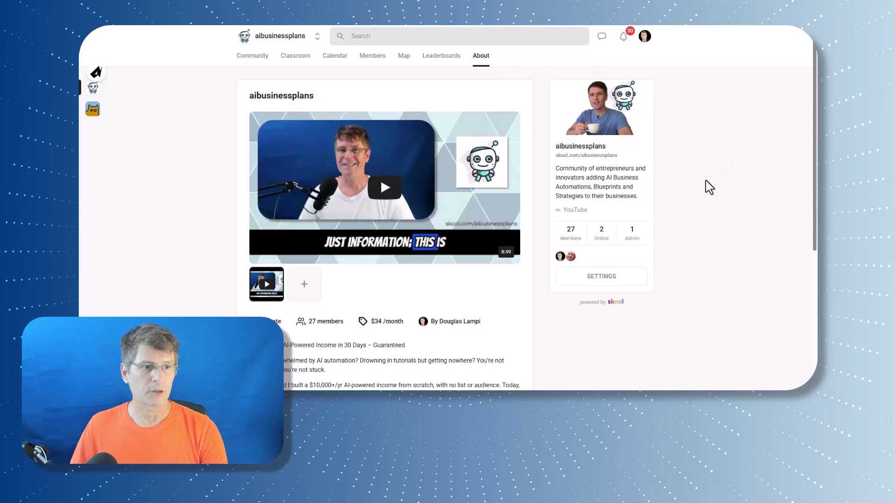
{"action": "scroll", "coordinate": [695, 185], "scroll_direction": "down", "scroll_amount": 5}
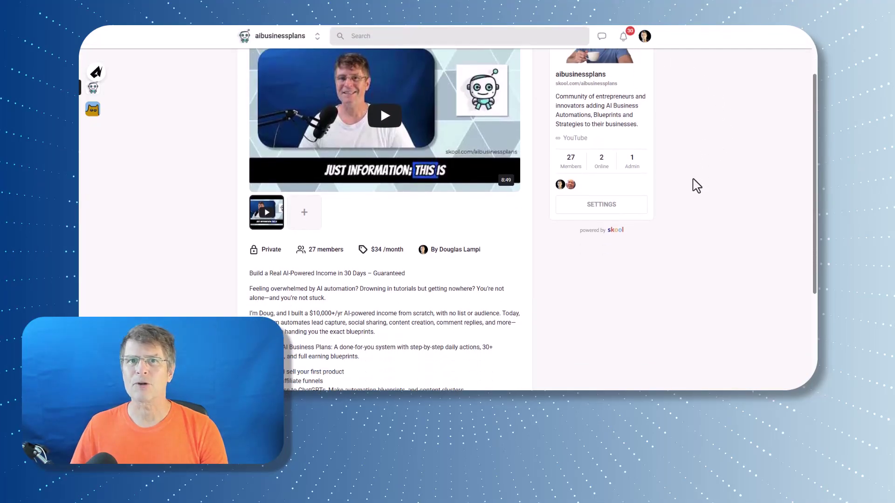
{"action": "scroll", "coordinate": [689, 184], "scroll_direction": "down", "scroll_amount": 2}
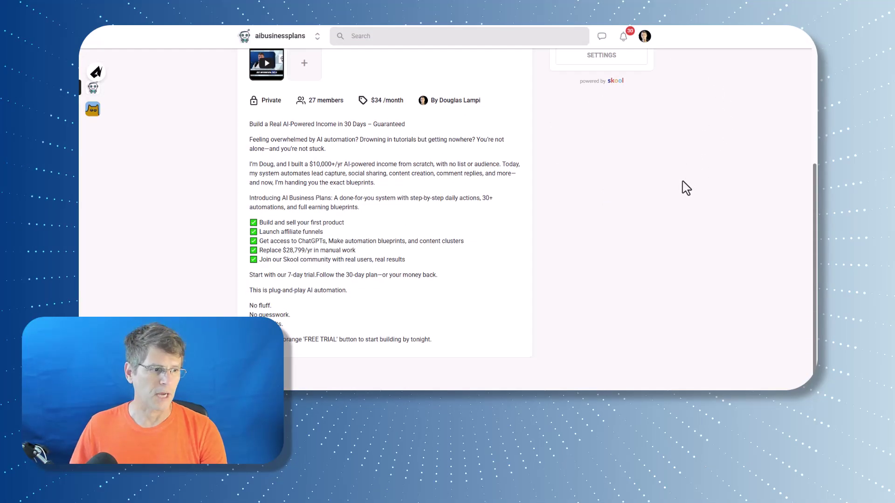